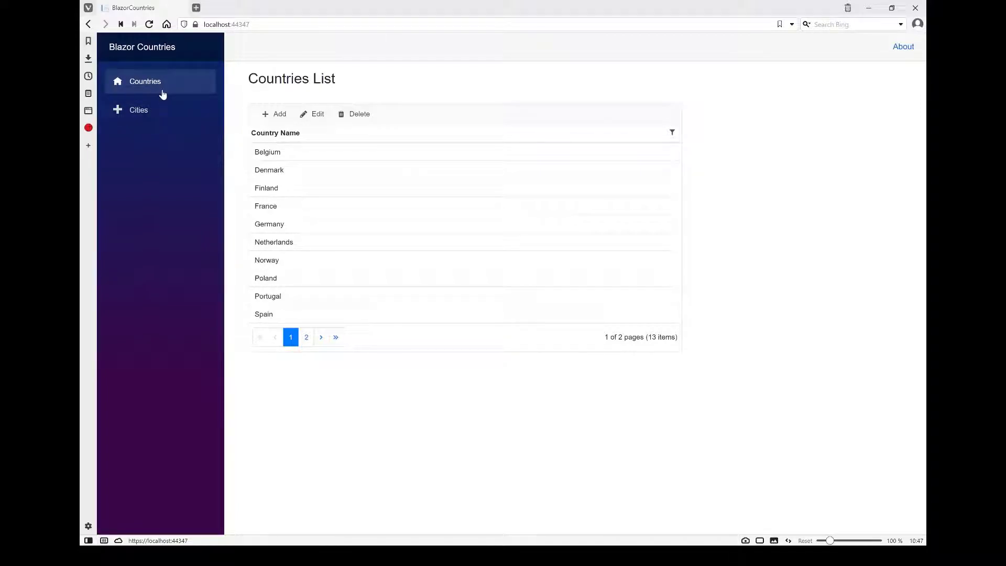
Step: Show the countries list and bring up, then dismiss, the France row's options menu
{"action": "left_click", "coordinate": [162, 94]}
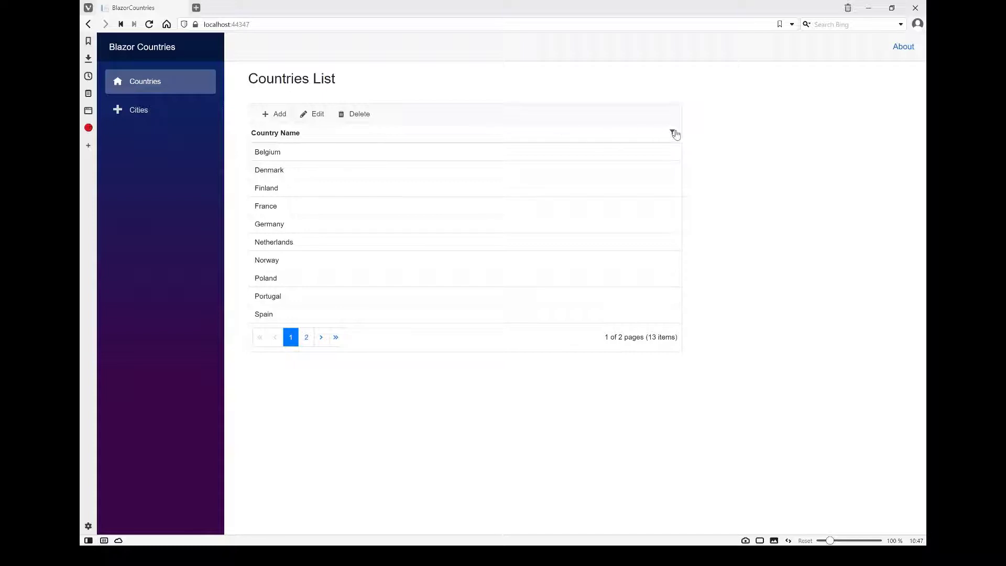
{"action": "right_click", "coordinate": [435, 208]}
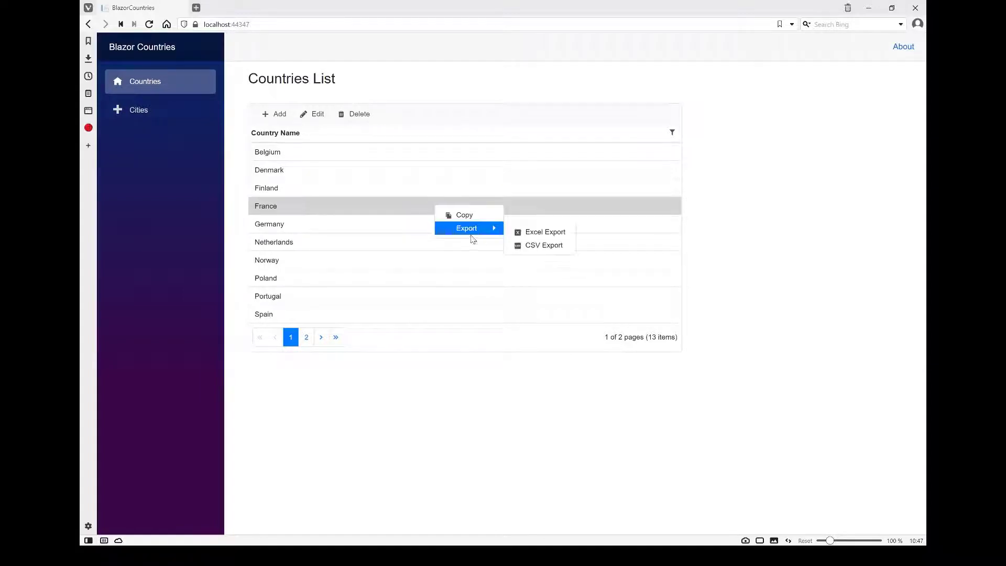
{"action": "mouse_move", "coordinate": [466, 228]}
{"action": "left_click", "coordinate": [438, 92]}
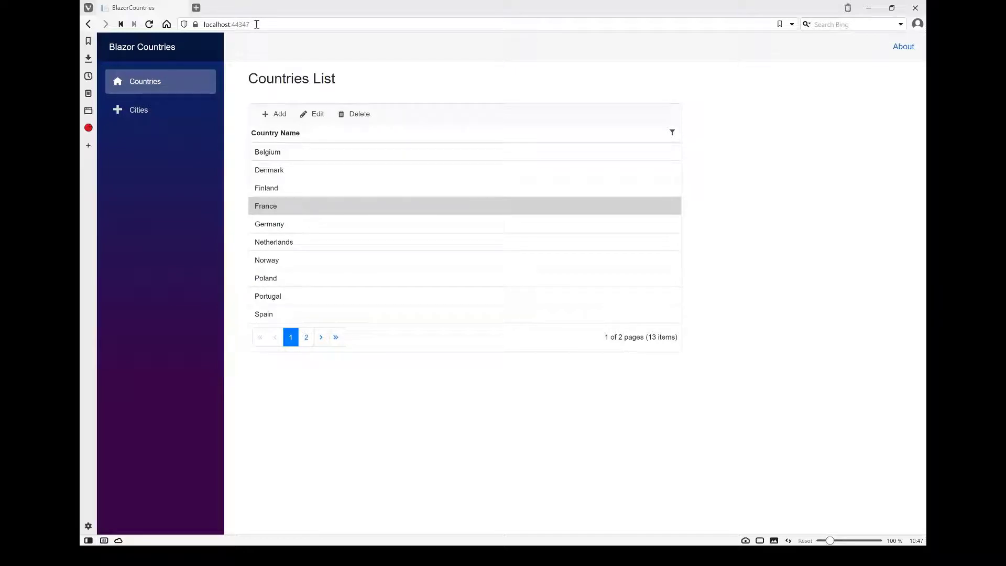
Step: Open the Netherlands entry for editing and cancel without saving
{"action": "left_click", "coordinate": [303, 244]}
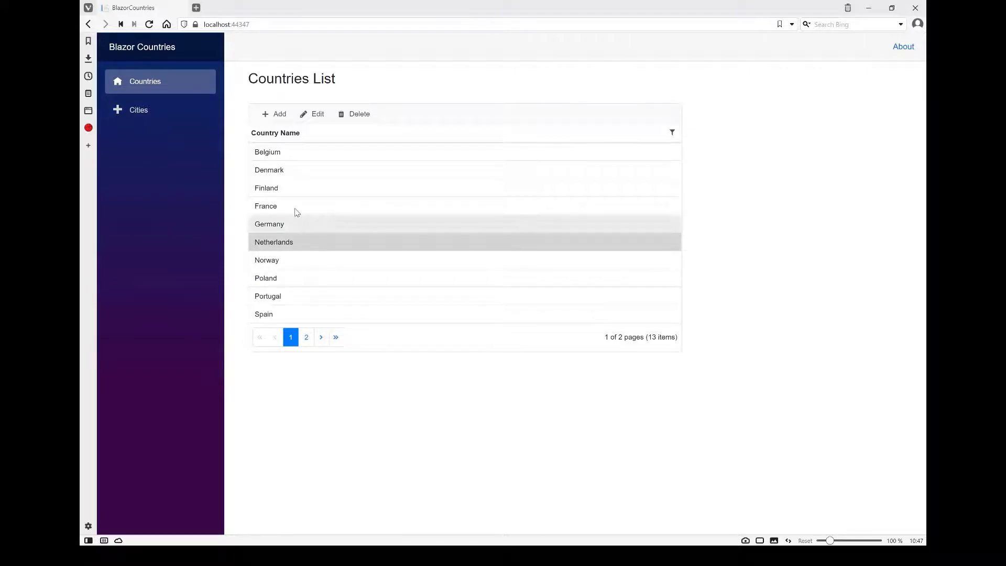
{"action": "left_click", "coordinate": [313, 114]}
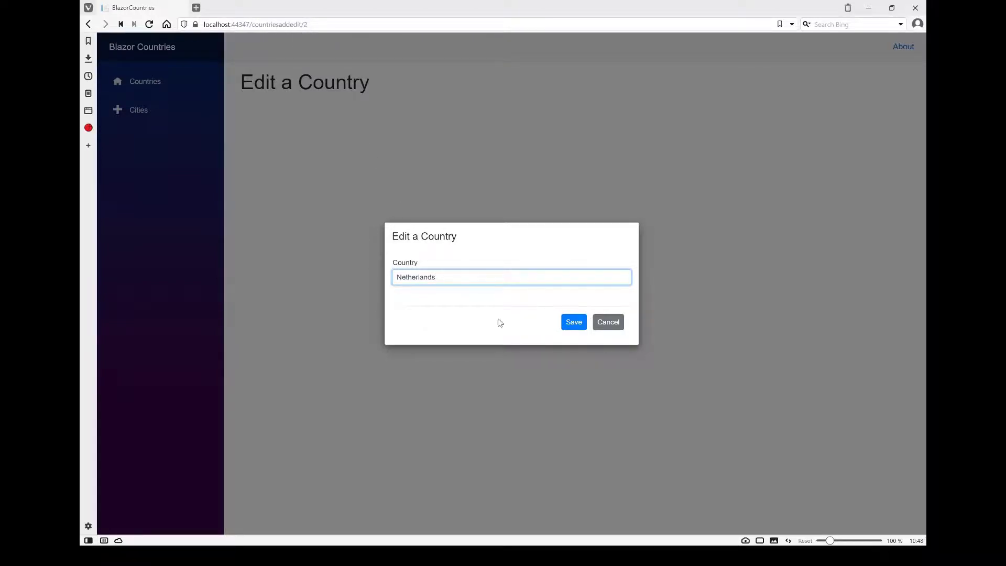
{"action": "left_click", "coordinate": [613, 322]}
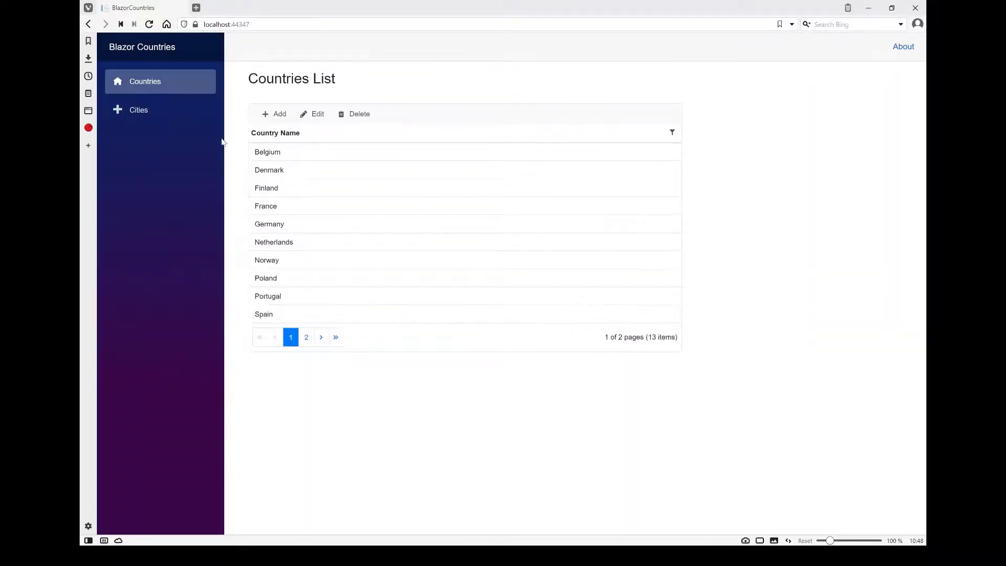
Step: On the Countries and Cities page, choose United Kingdom to list its five cities
{"action": "left_click", "coordinate": [149, 115]}
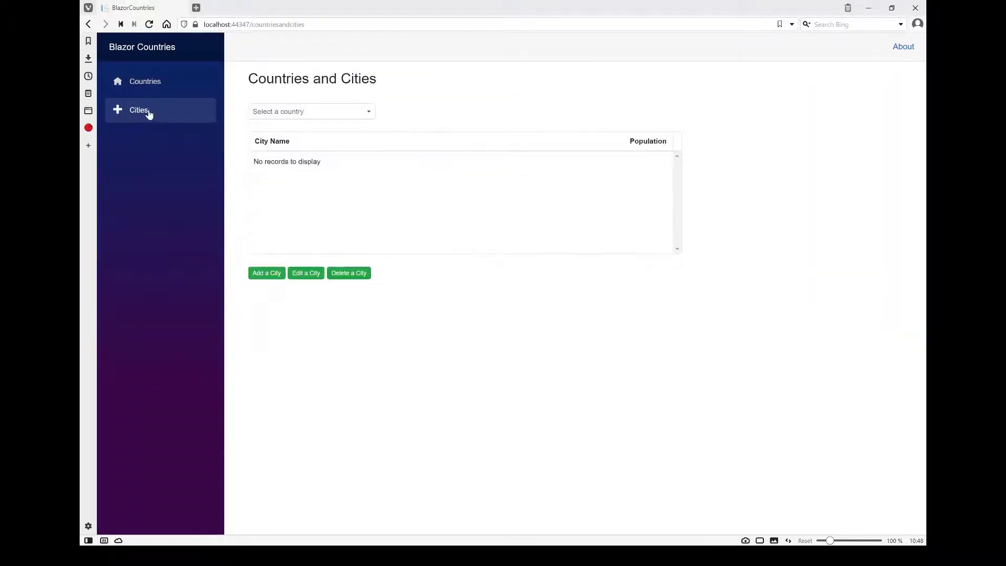
{"action": "left_click", "coordinate": [287, 117]}
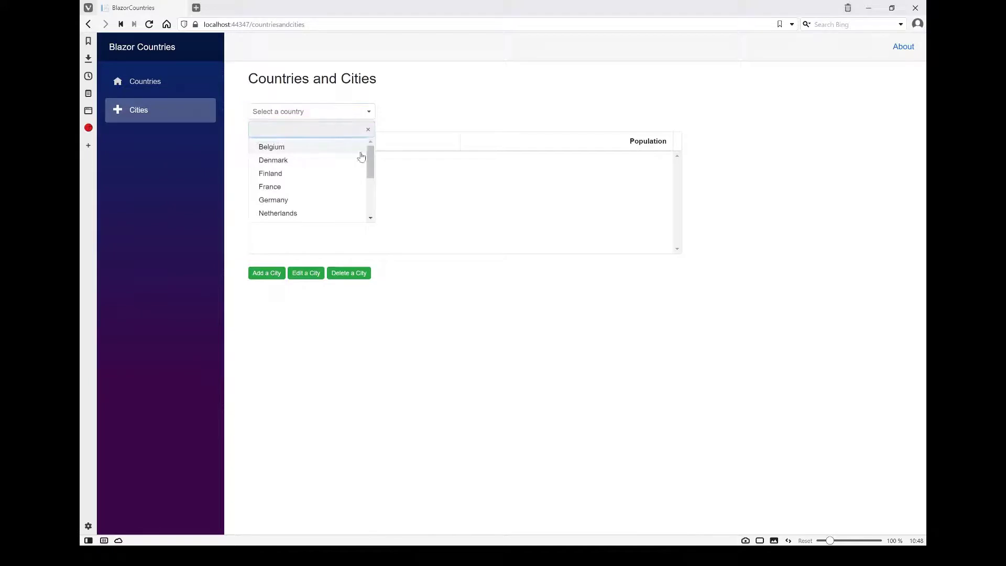
{"action": "left_click_drag", "start_coordinate": [369, 162], "coordinate": [369, 210]}
{"action": "left_click", "coordinate": [300, 213]}
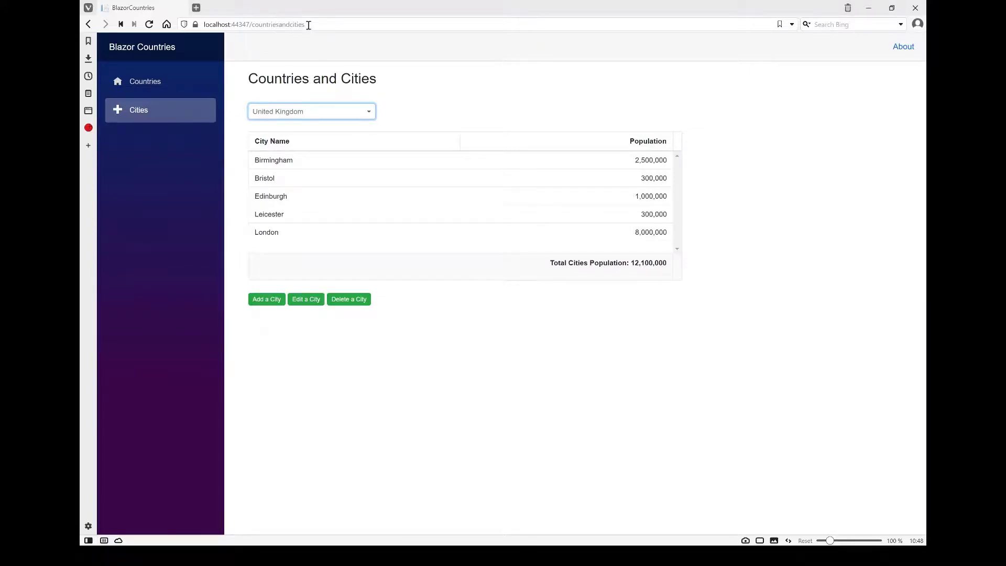
Step: Edit Leicester's population to 325,000 and save it
{"action": "left_click", "coordinate": [296, 216]}
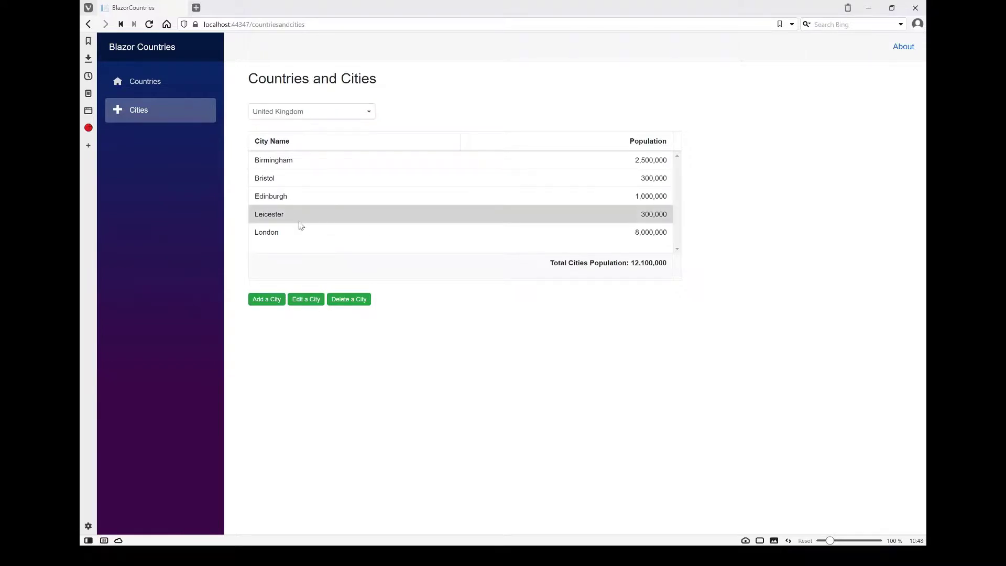
{"action": "left_click", "coordinate": [306, 300]}
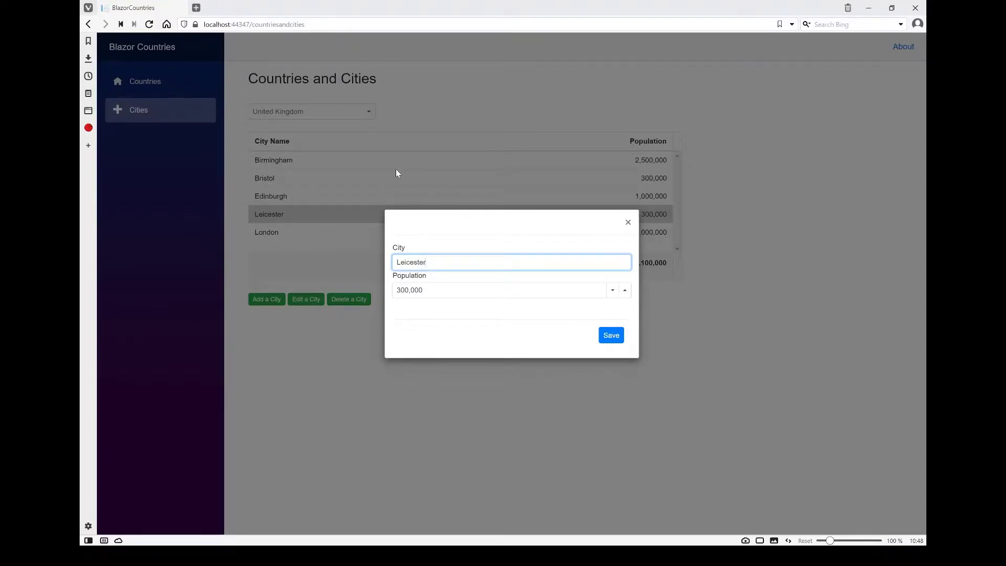
{"action": "key", "text": "Tab"}
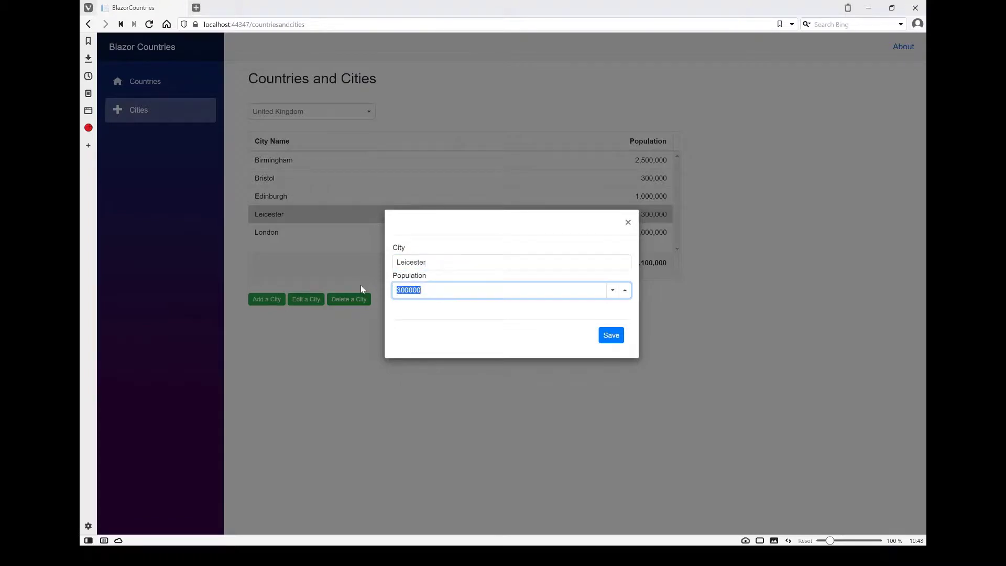
{"action": "type", "text": "32"}
{"action": "type", "text": "5000"}
{"action": "left_click", "coordinate": [611, 336]}
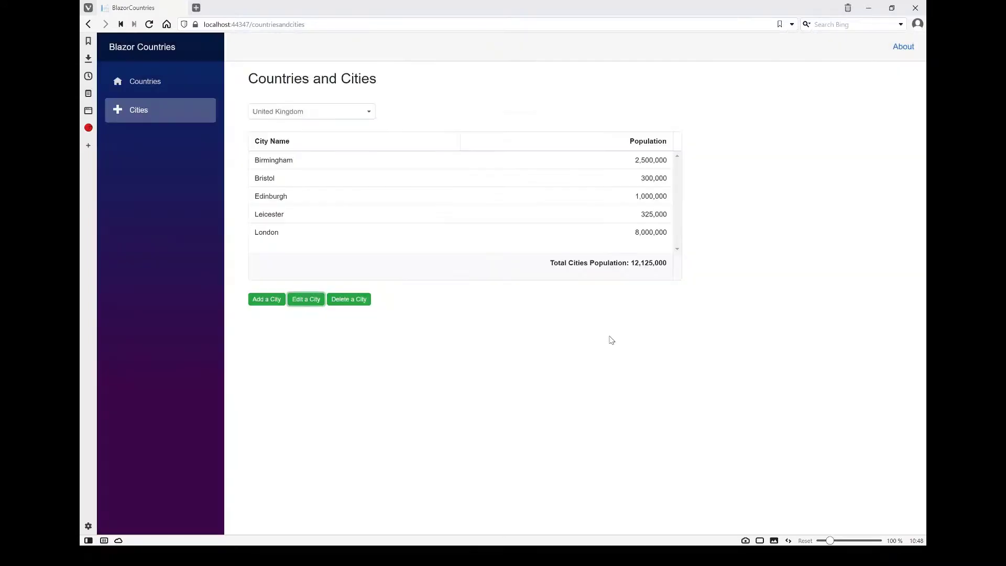